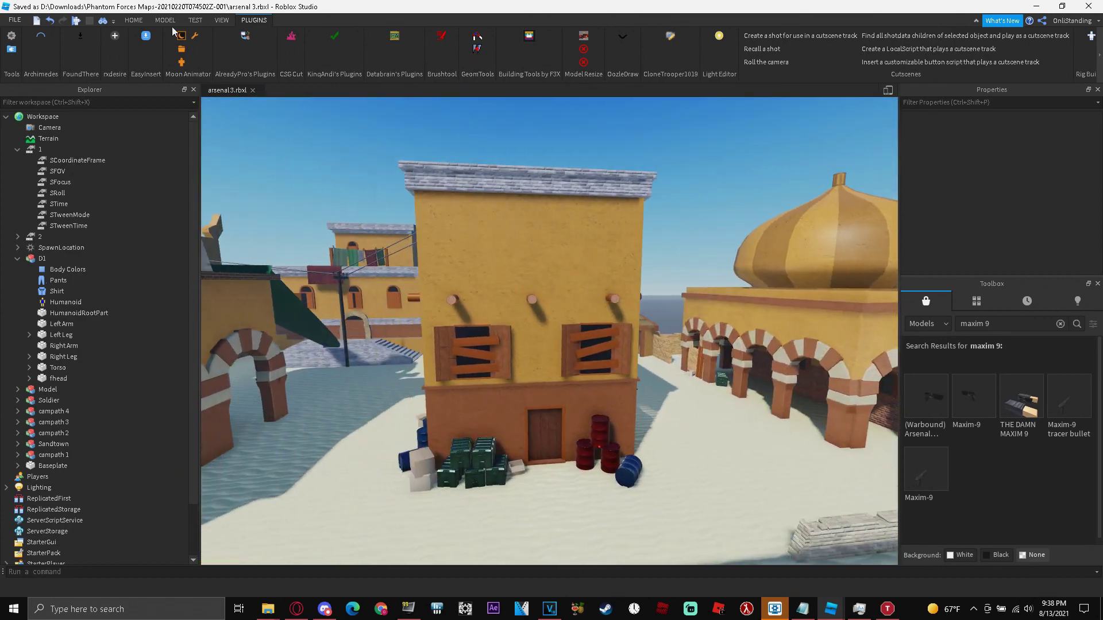
Turn on HD 1080 device emulation so the viewport frames the soldier at 1920x1080
click(197, 20)
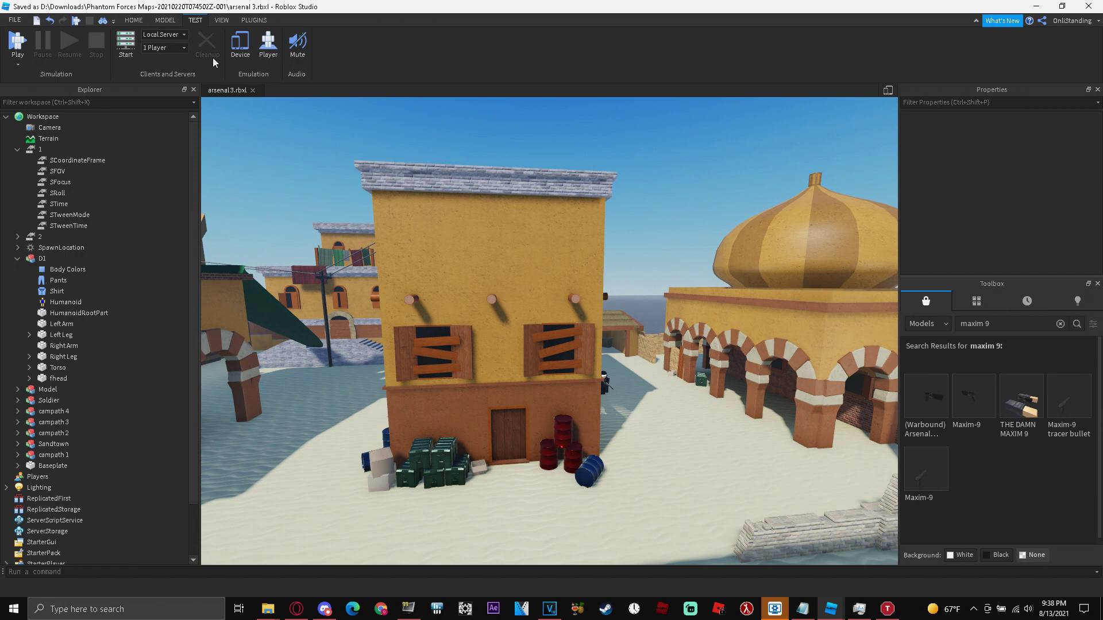
click(240, 49)
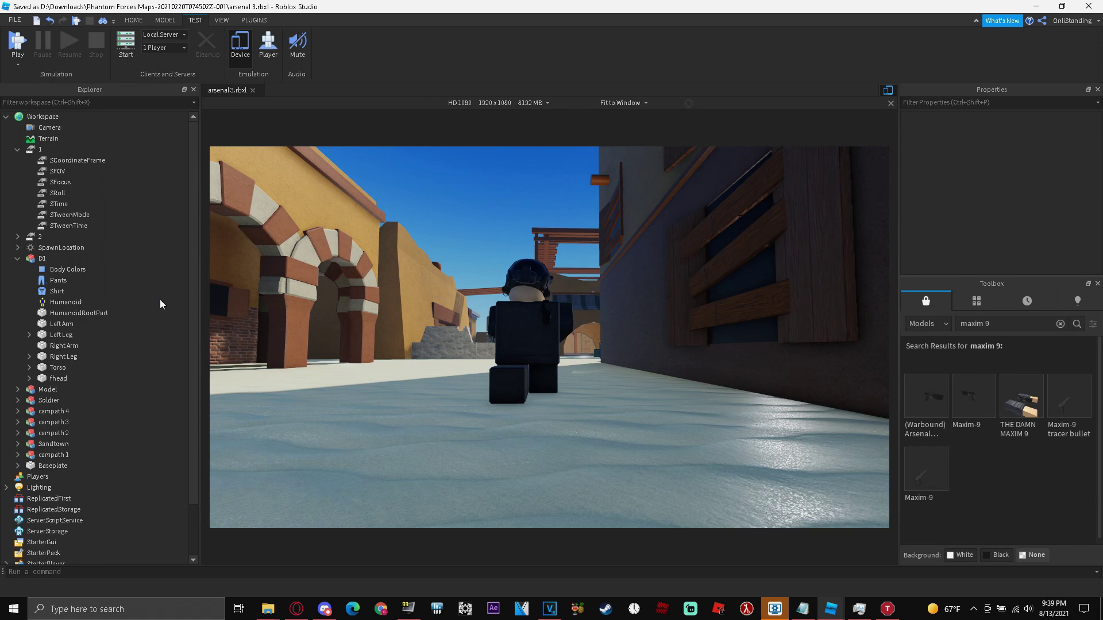
Select the old cutscene shots 1 and 2 in Explorer and delete them
ctrl+click(39, 237)
key(Delete)
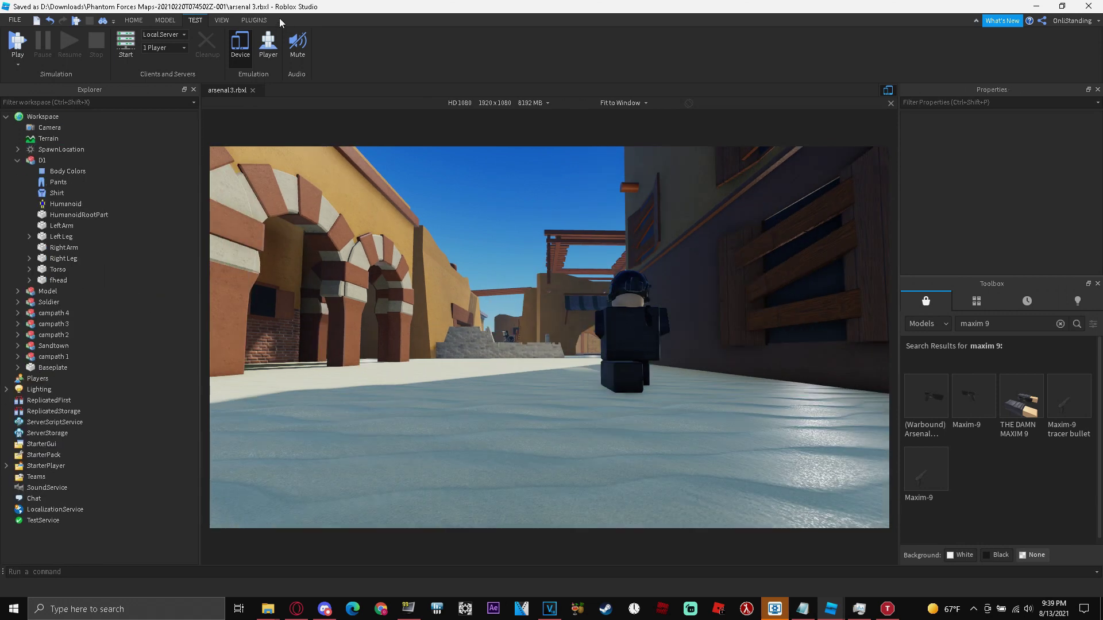
click(255, 20)
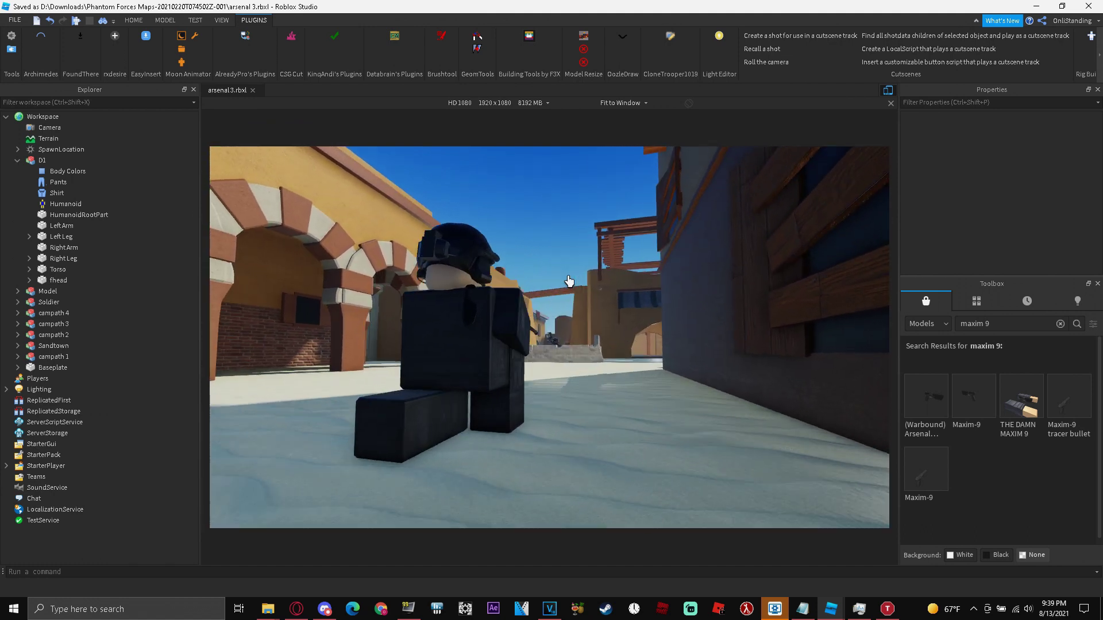
Set the Camera's FieldOfView to 40, then narrow it further to 20
click(38, 131)
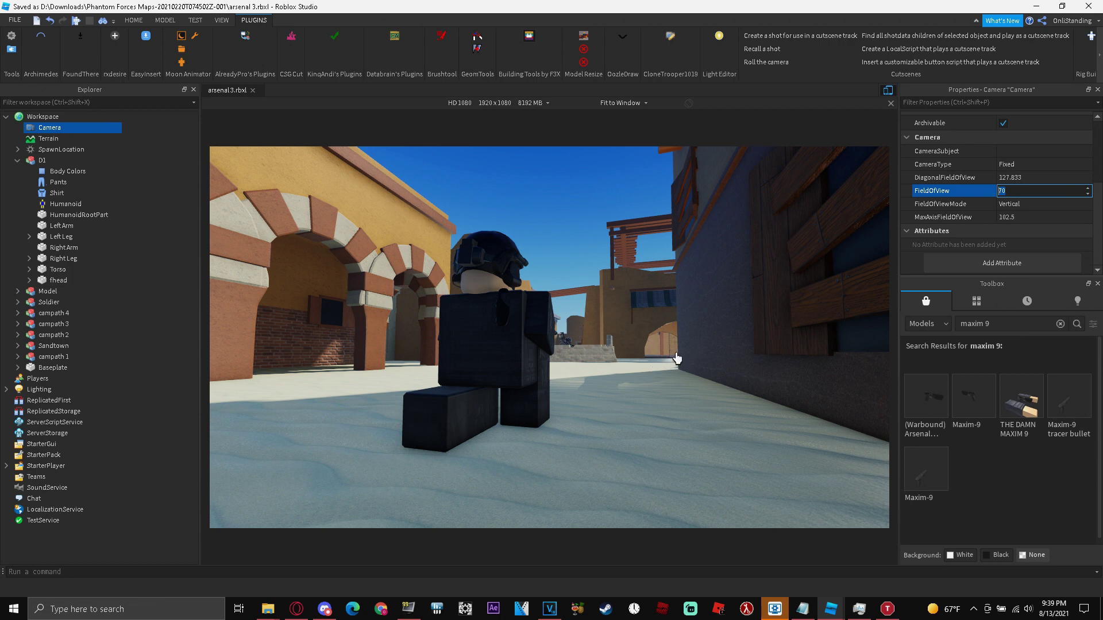
text(40)
key(Return)
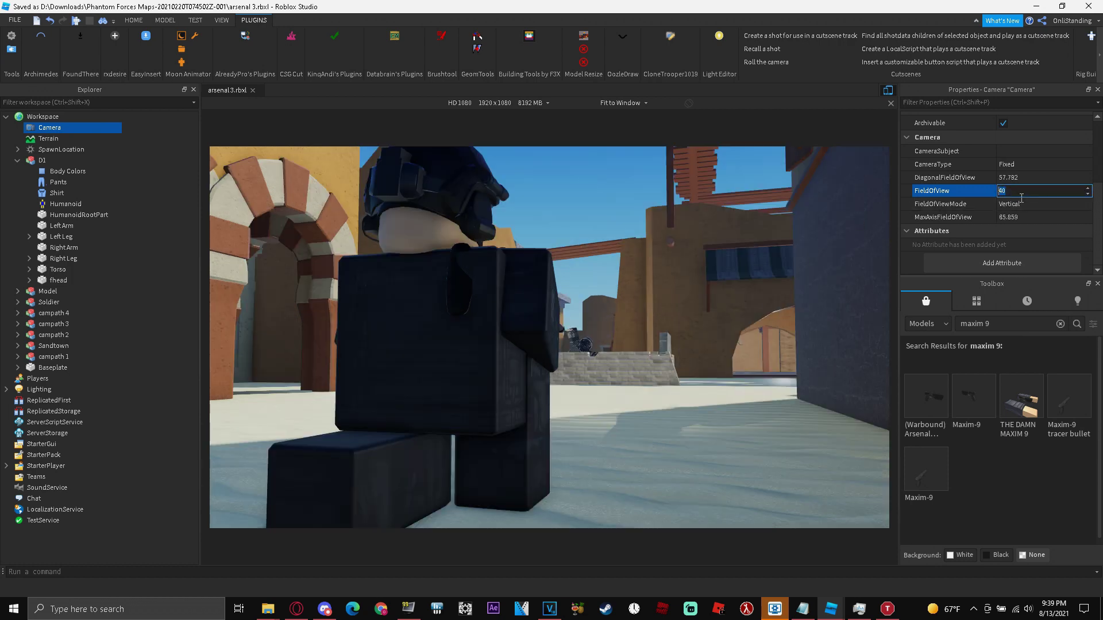
text(20)
key(Return)
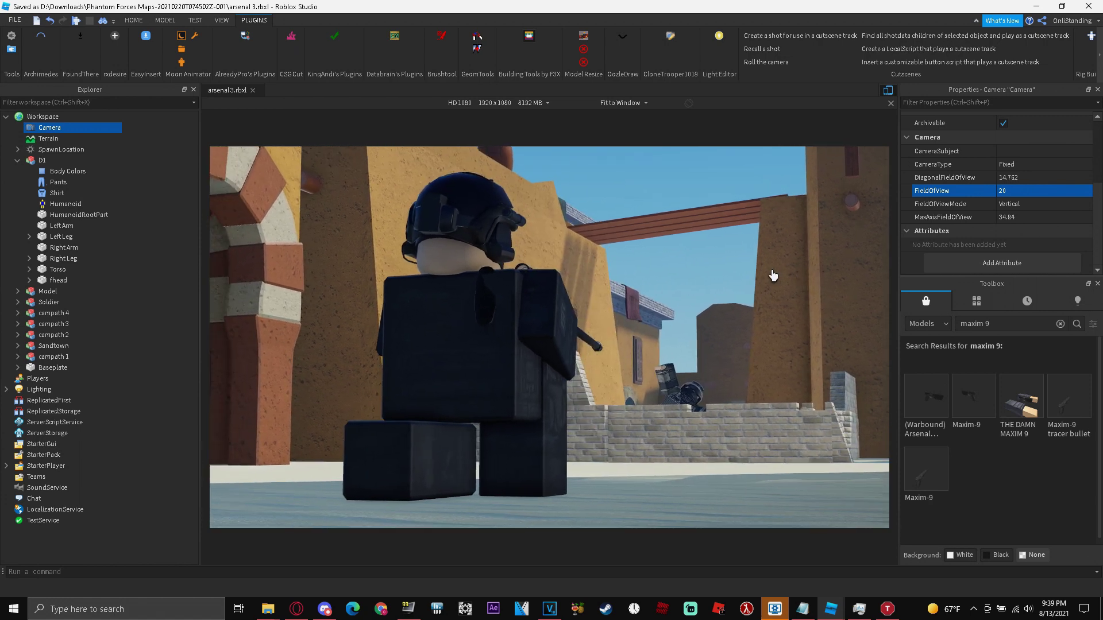
Save the current camera view as shot 1 and replay it in the viewport
click(791, 35)
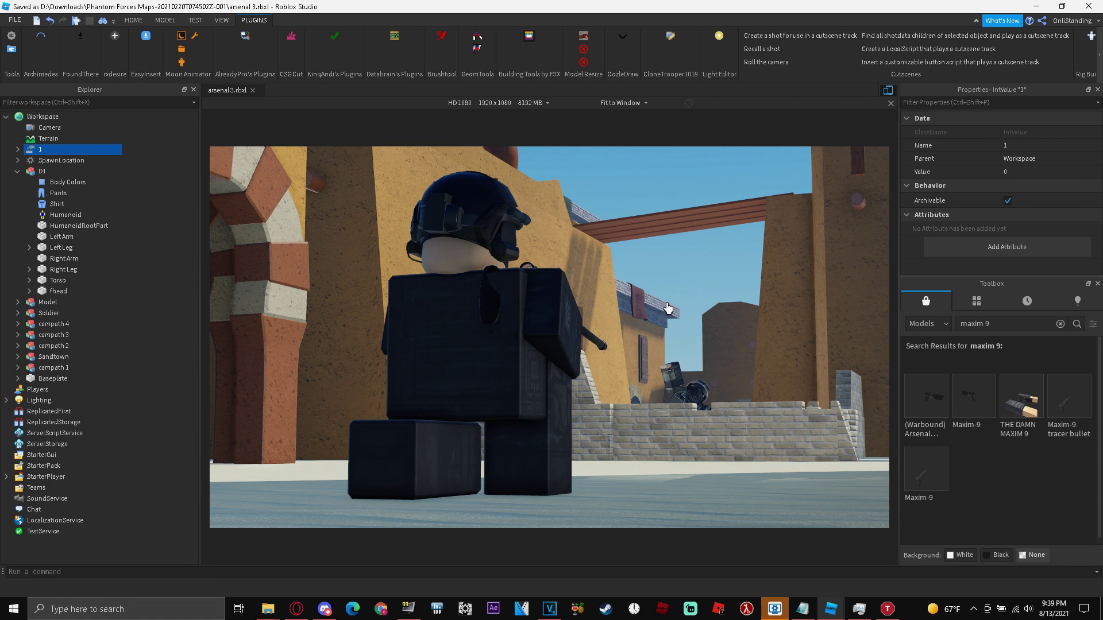
key(Right)
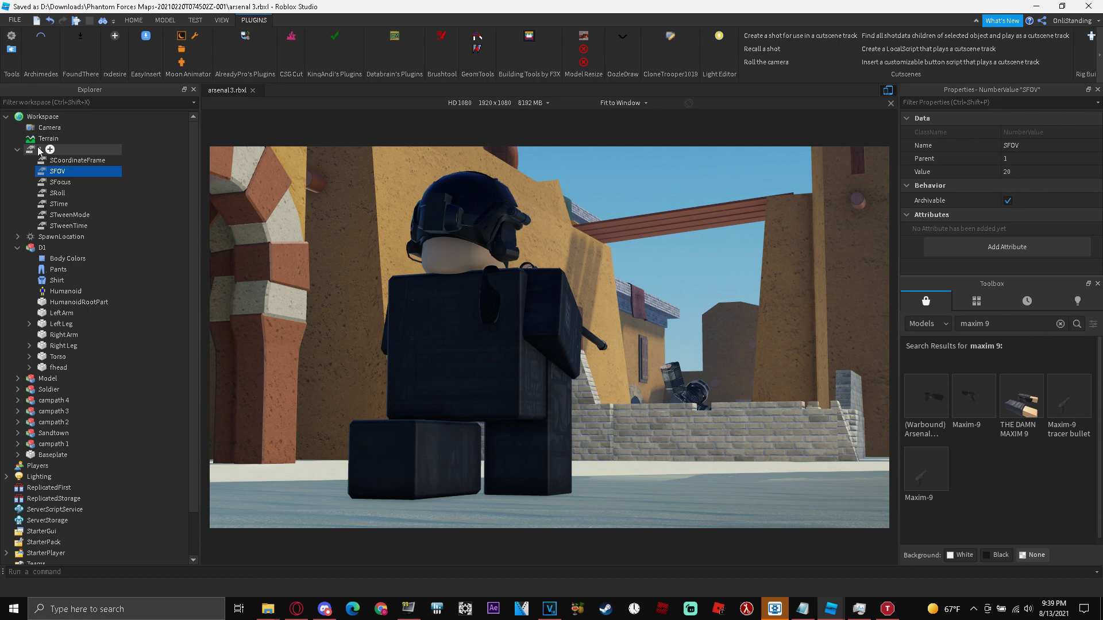
click(763, 49)
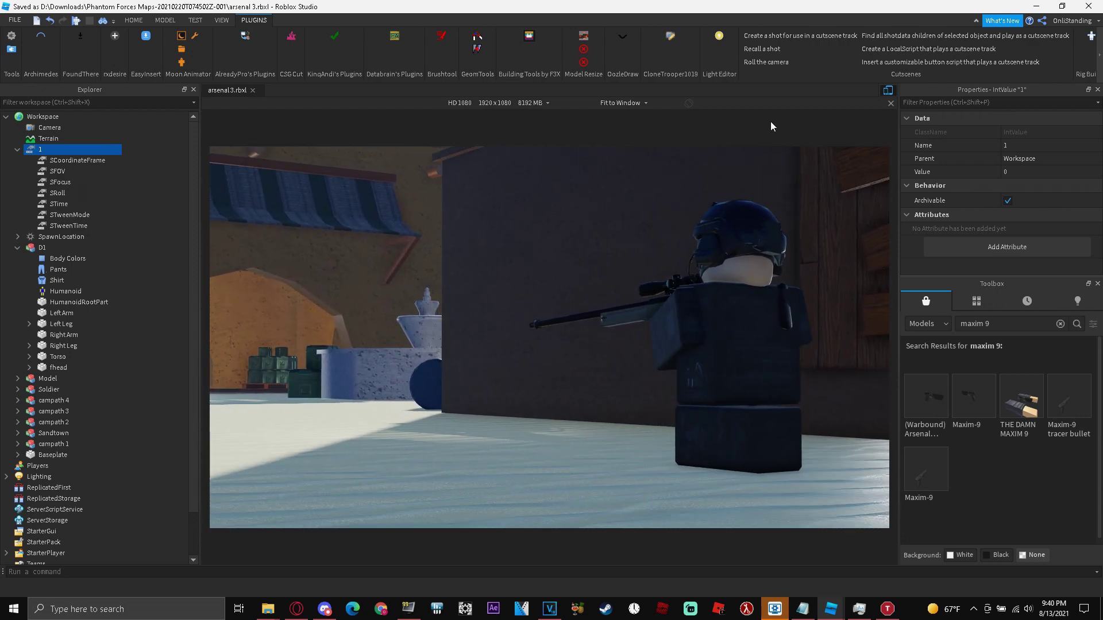
Save a second view as shot 2, recall a shot, and delete the unwanted shot 1
click(759, 36)
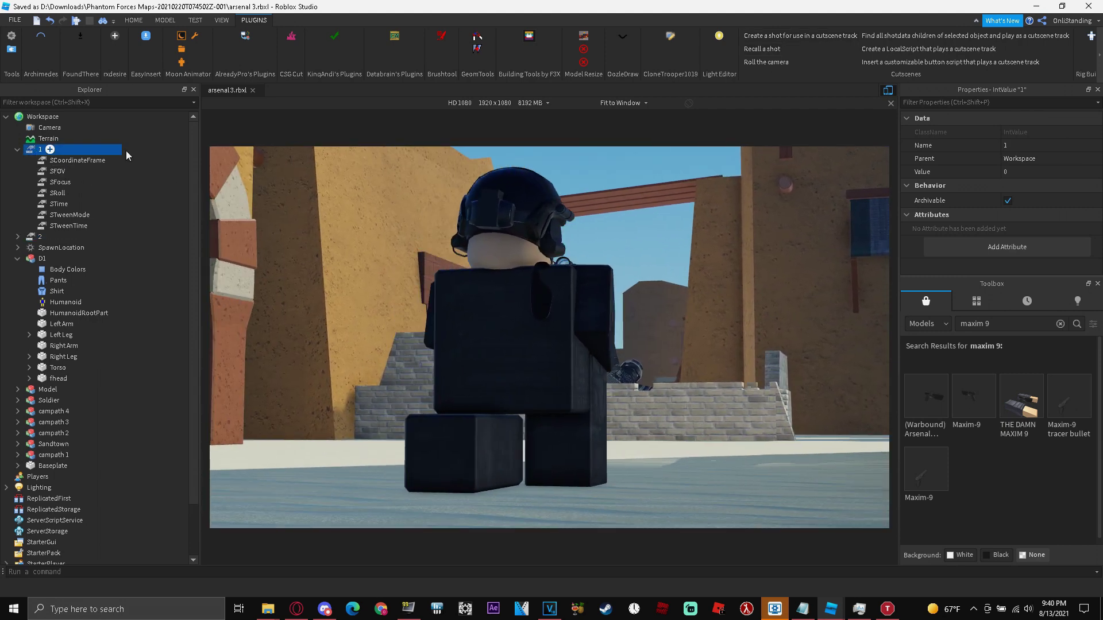
click(771, 49)
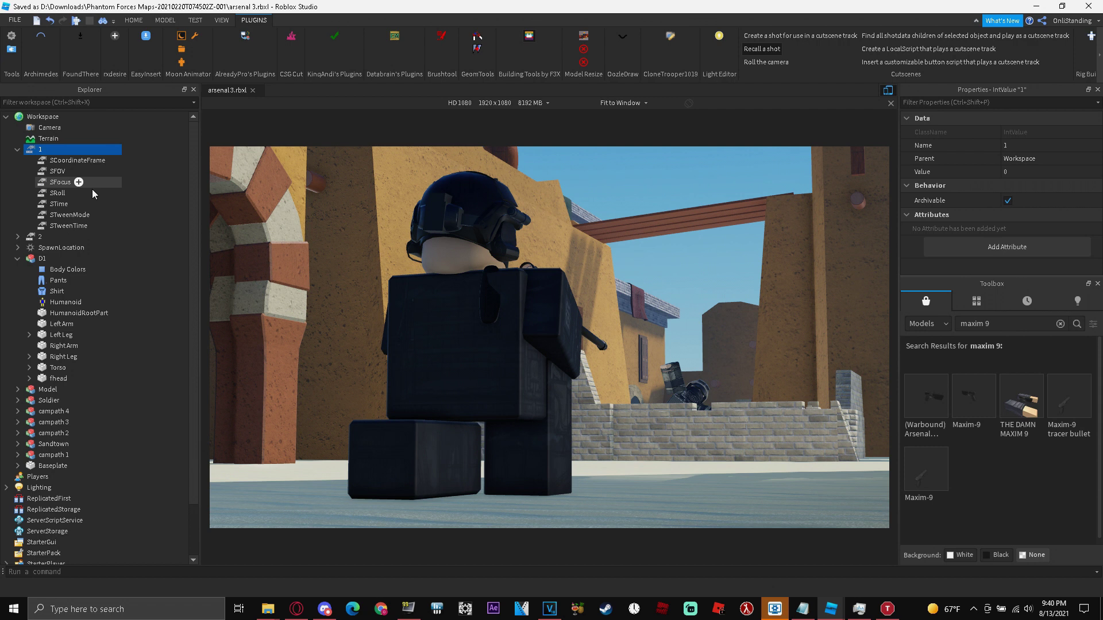
key(Delete)
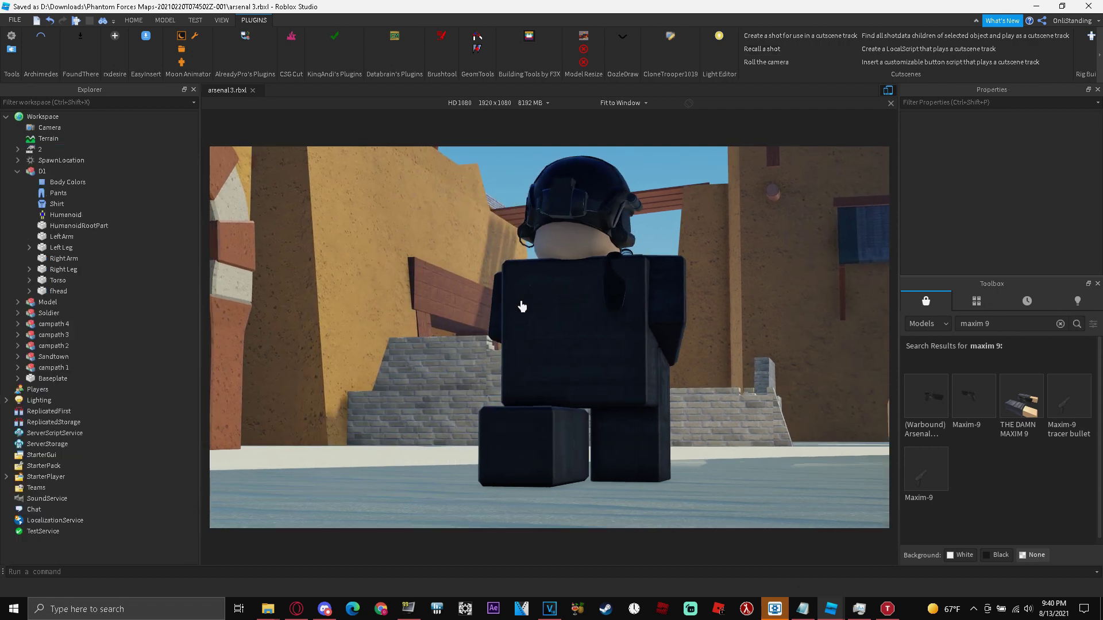
click(772, 36)
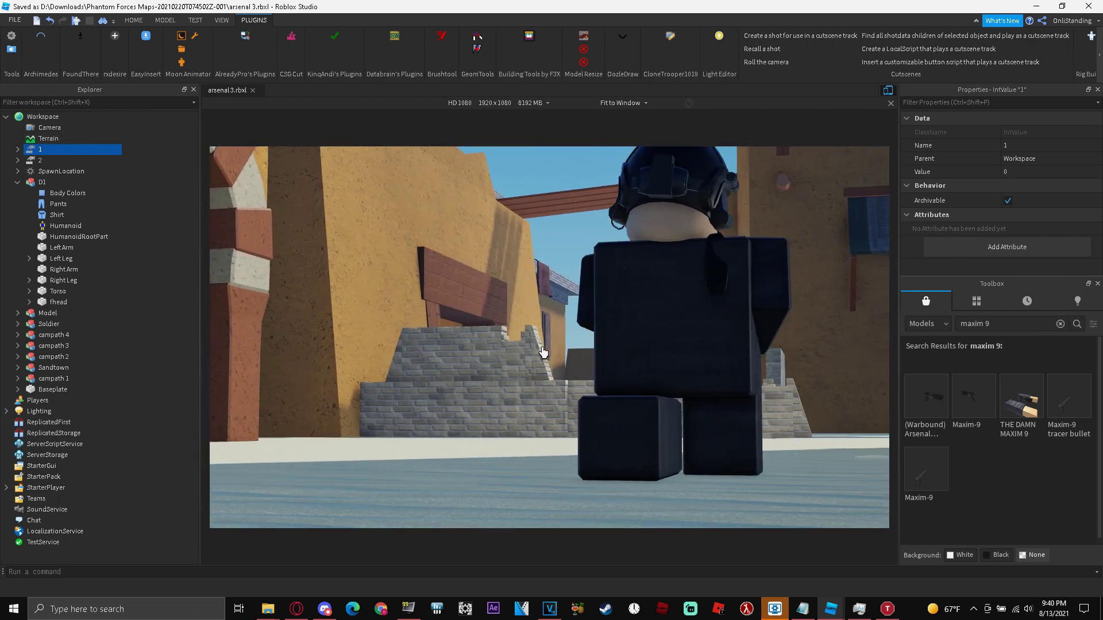
key(Delete)
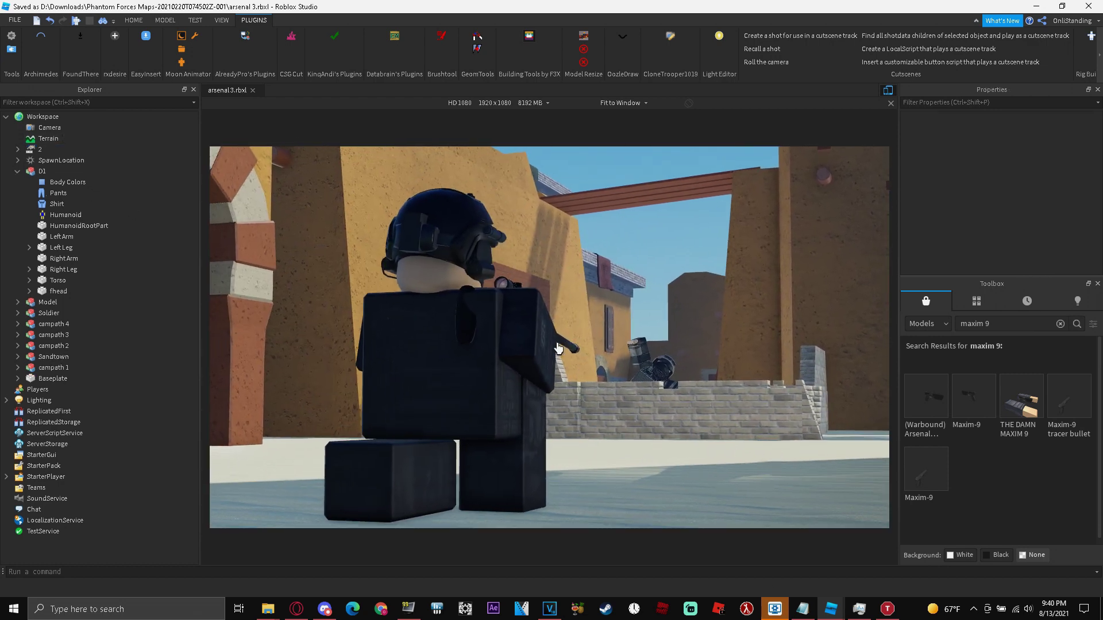
Re-save the view as shot 1, then rotate the soldier model about 90 degrees
click(756, 35)
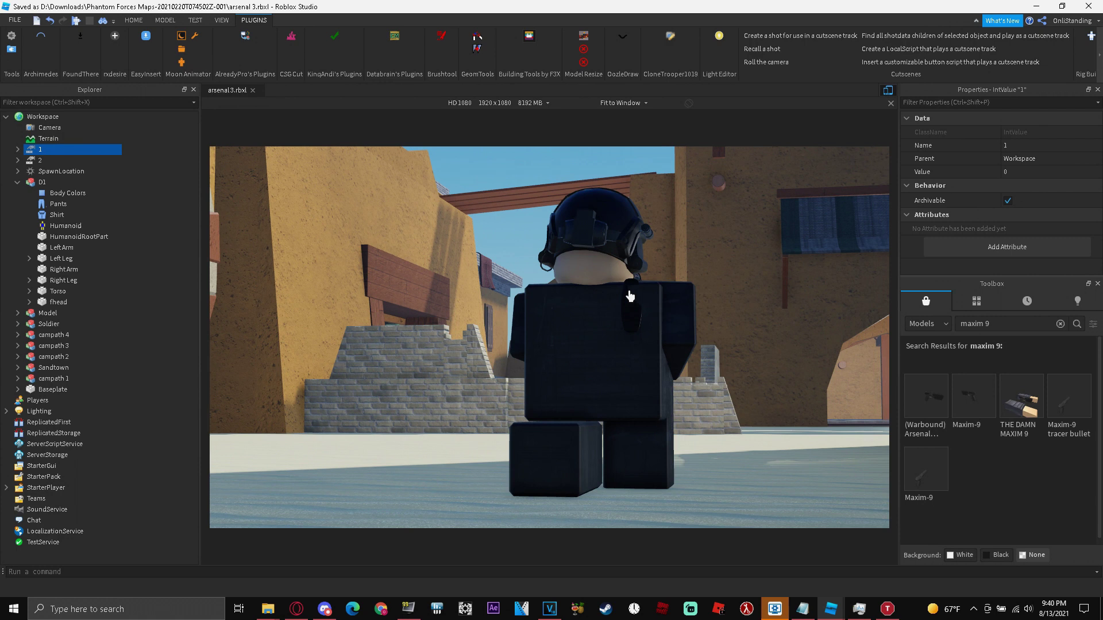
click(167, 20)
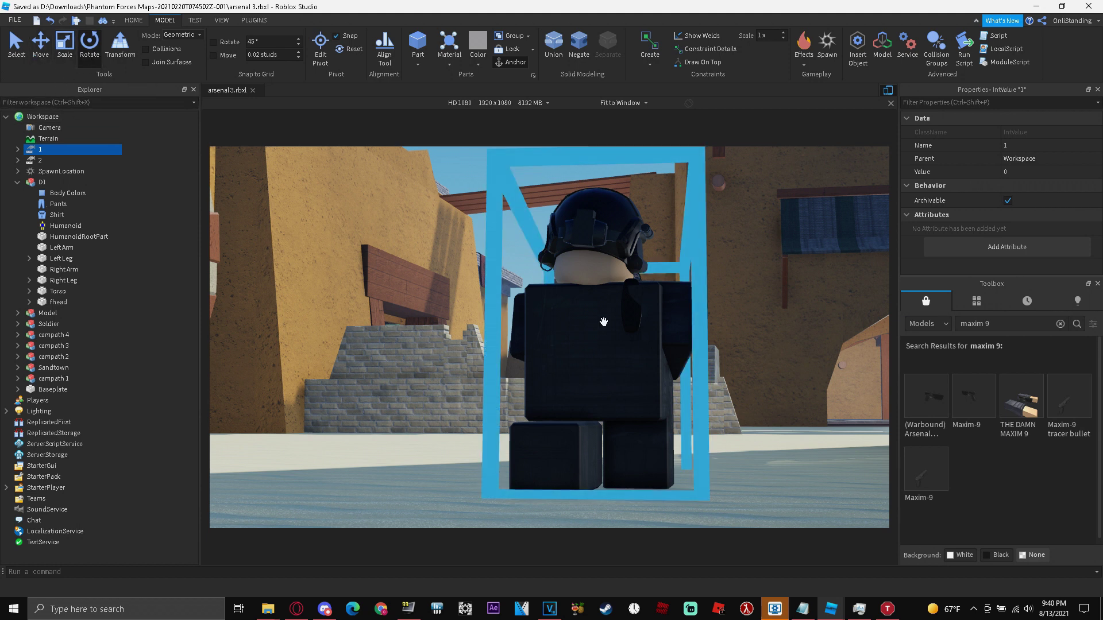
click(535, 257)
mouse_move(551, 427)
mouse_down()
mouse_move(581, 348)
mouse_move(561, 364)
mouse_move(355, 339)
mouse_up()
click(355, 339)
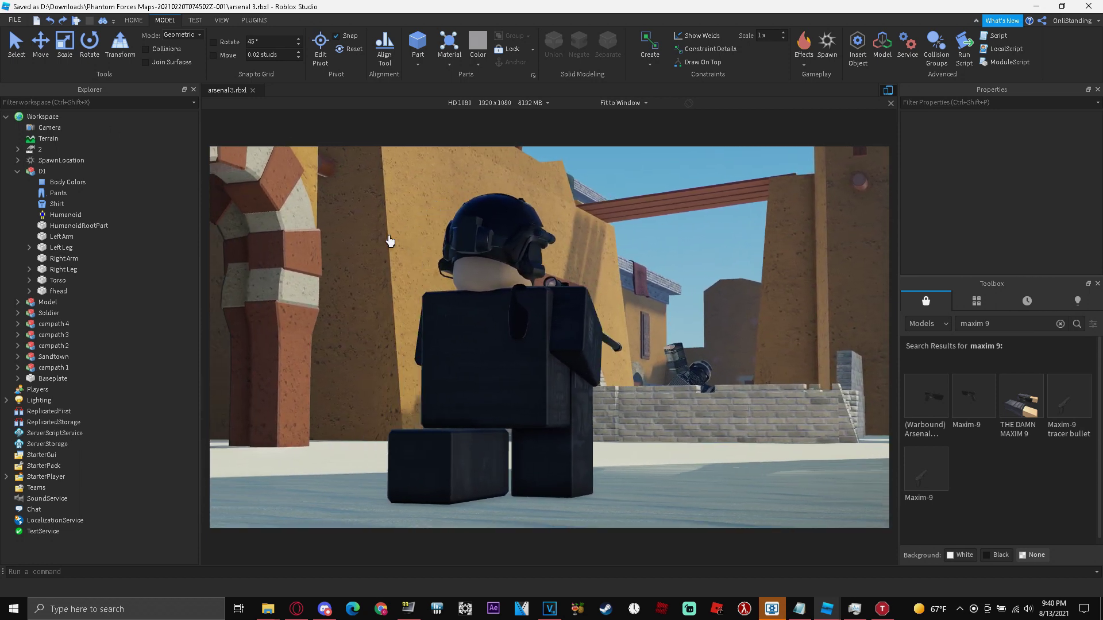
Switch the viewport between actual resolution and fit-to-window, saving the current view as shot 1
click(612, 130)
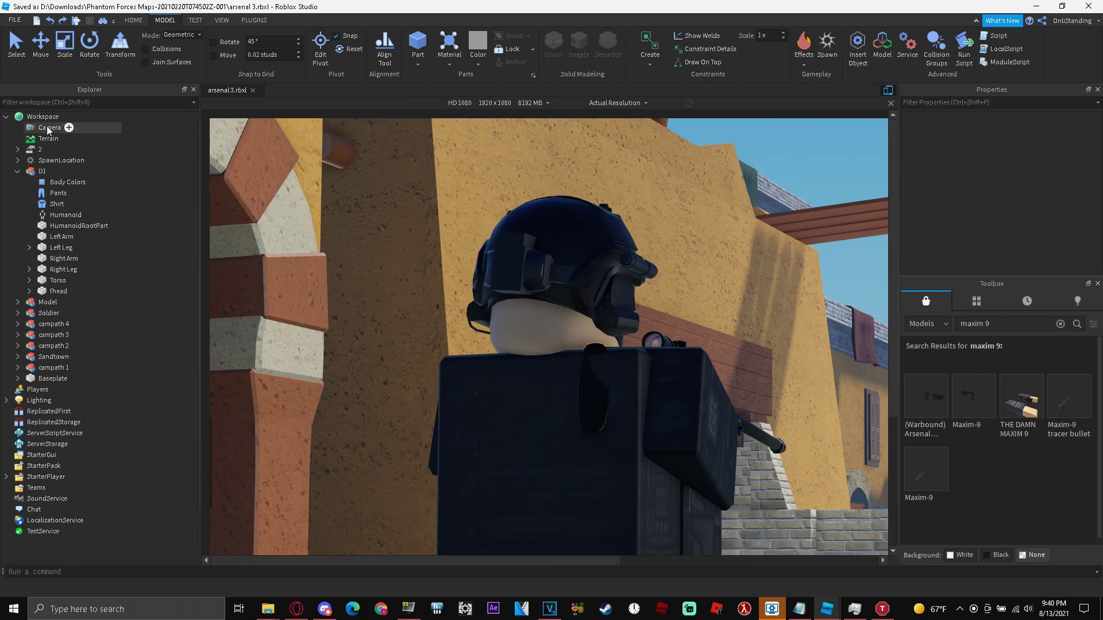
click(612, 104)
click(608, 117)
click(254, 20)
click(812, 35)
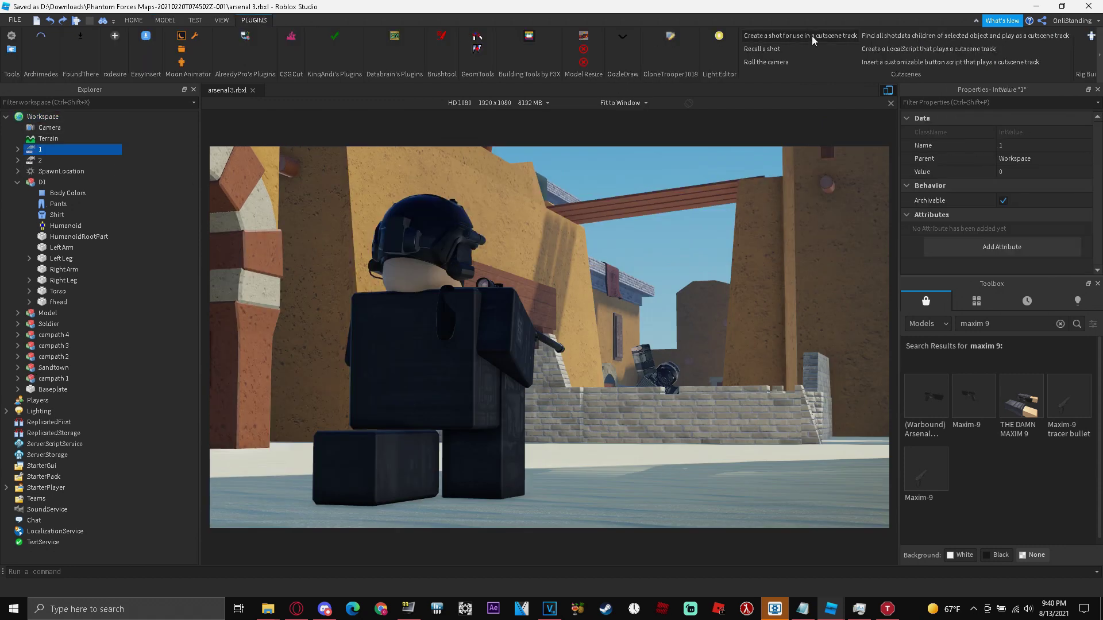
click(632, 103)
click(611, 131)
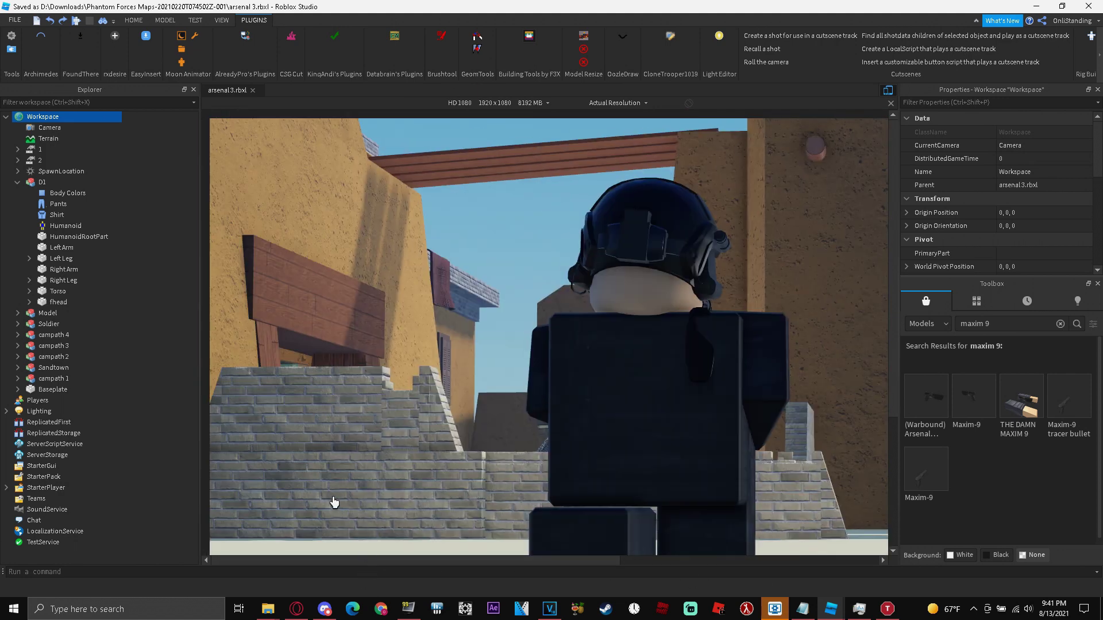
Check the FRAPS movie folder D:\Videos\Roblox cines, then move and minimize the FRAPS window
click(409, 611)
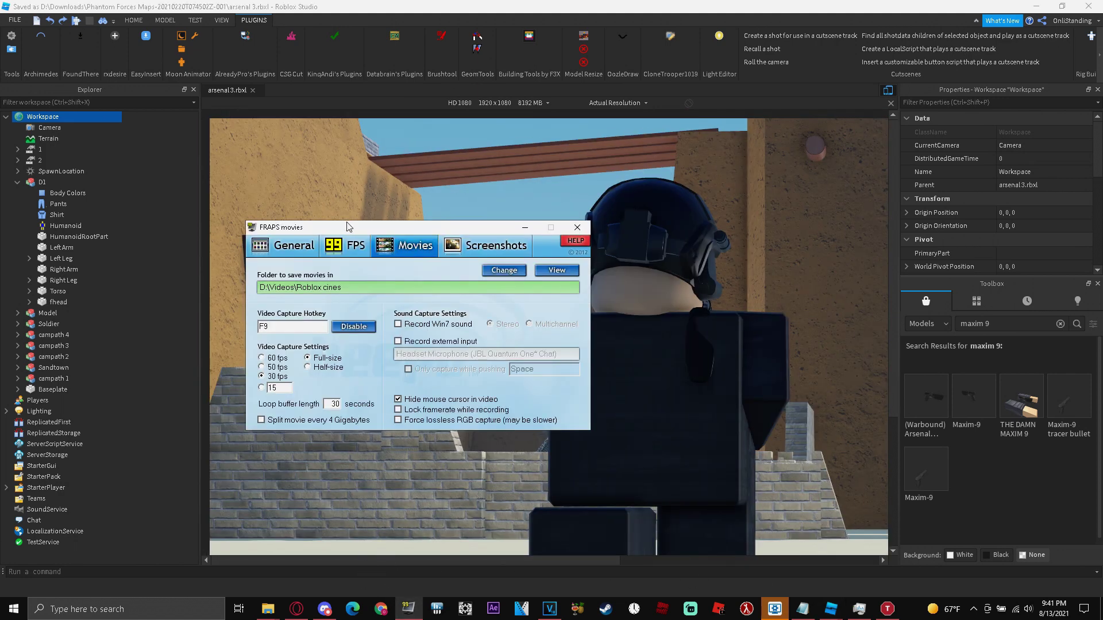
drag(347, 226, 304, 248)
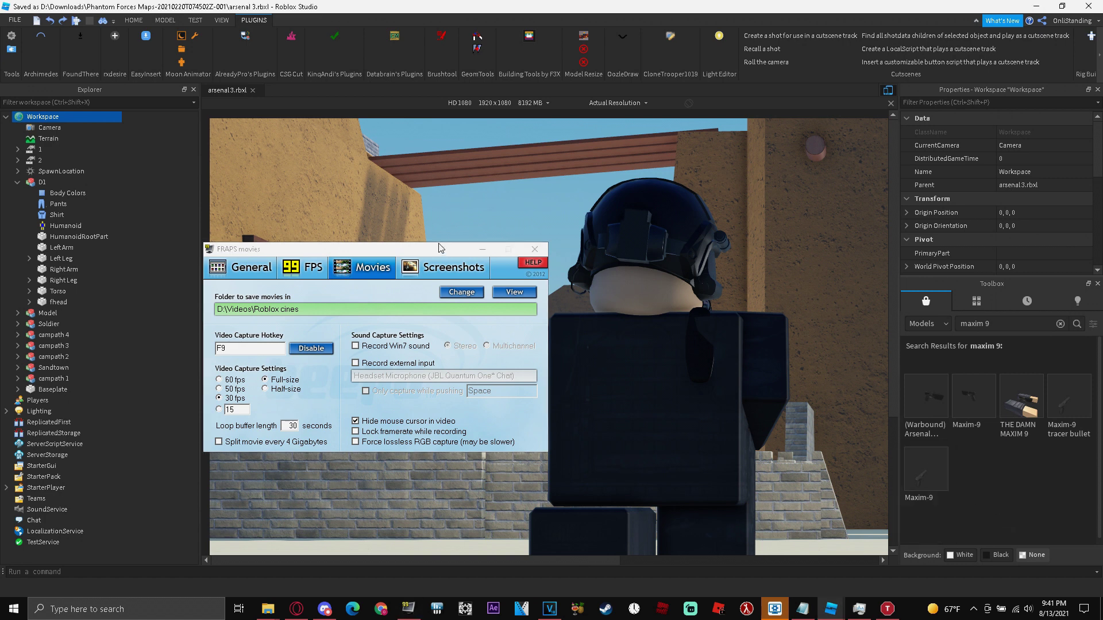
click(483, 249)
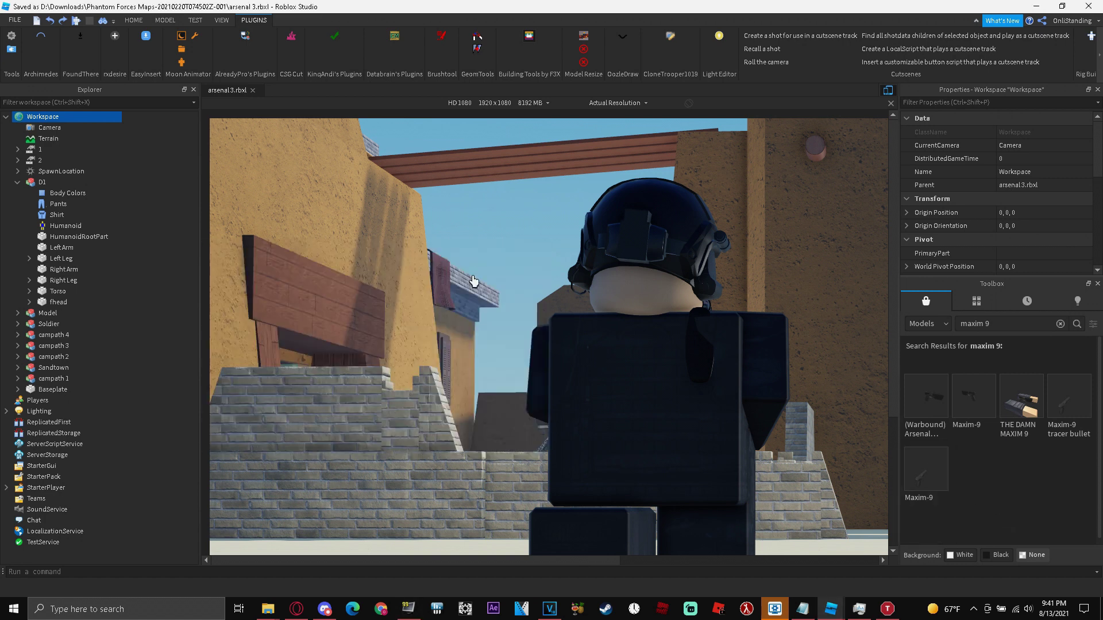
Enter 32 as shot 1's STweenTime value, then play the cutscene with Workspace selected
click(30, 149)
click(18, 150)
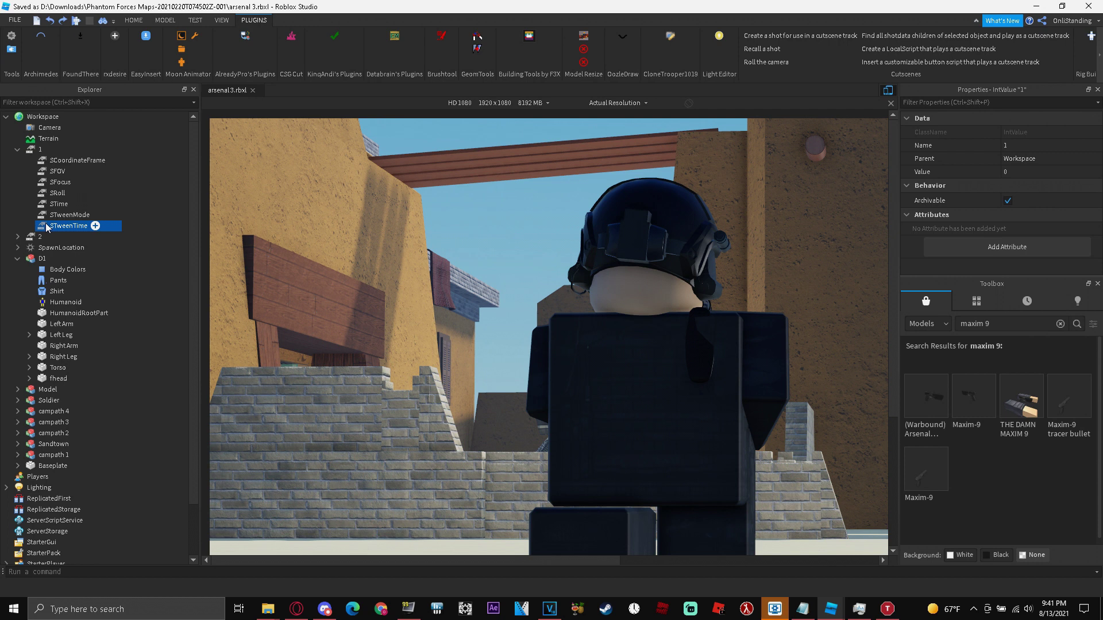
click(1036, 171)
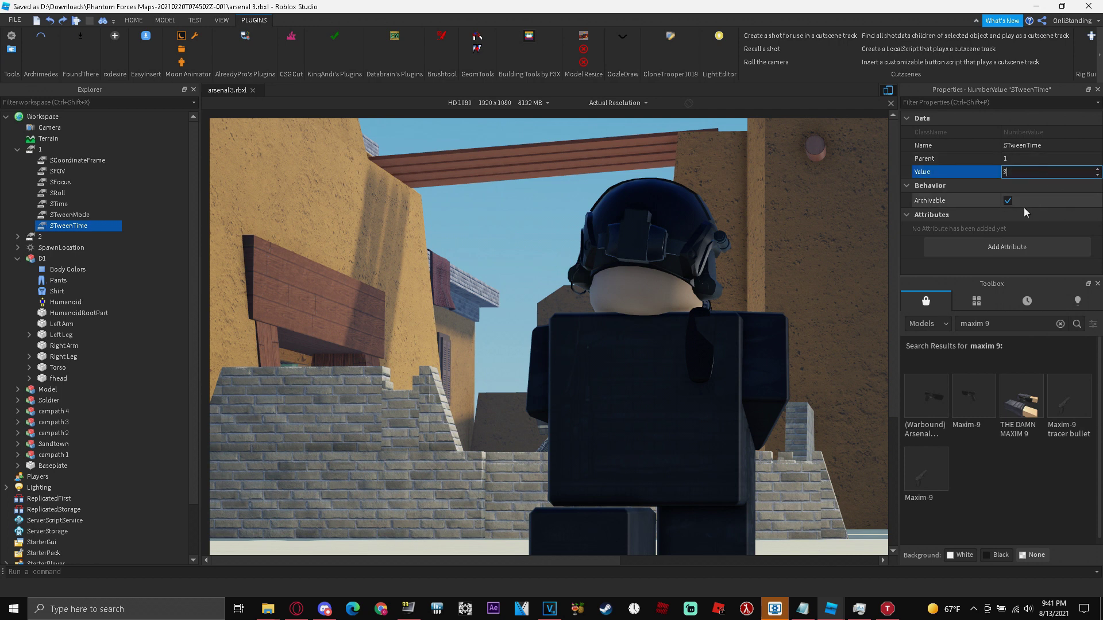
text(32)
key(Return)
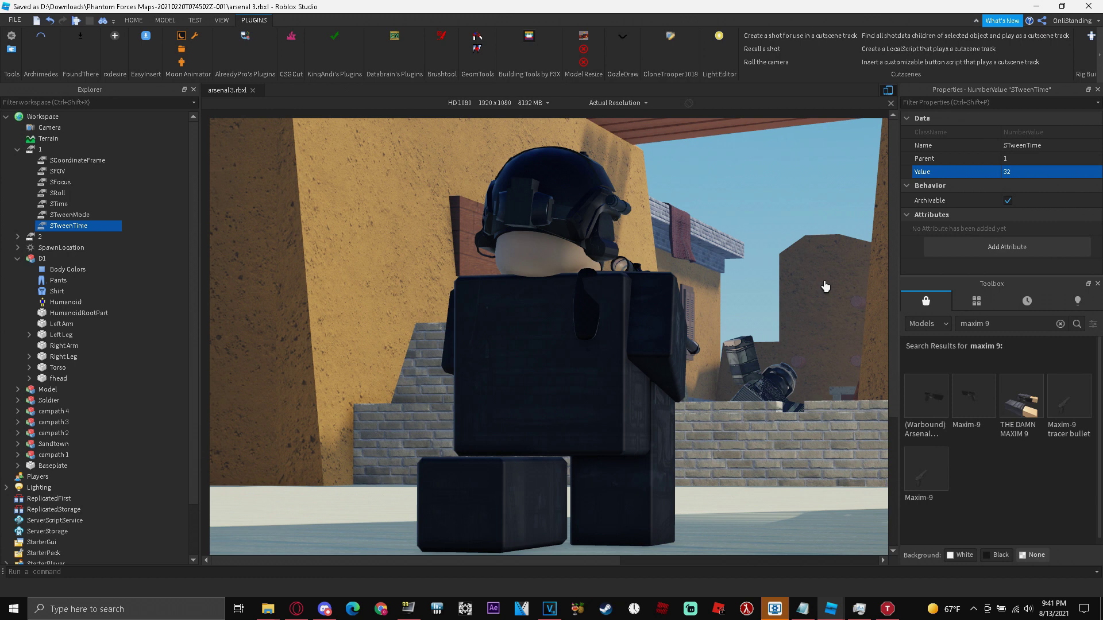
click(43, 117)
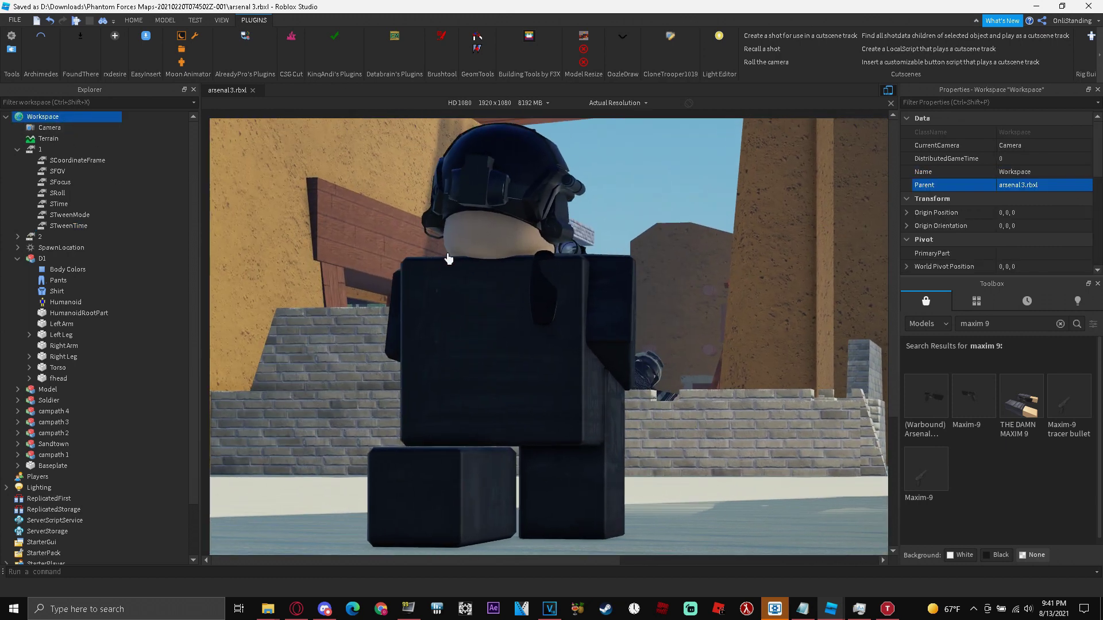
click(880, 33)
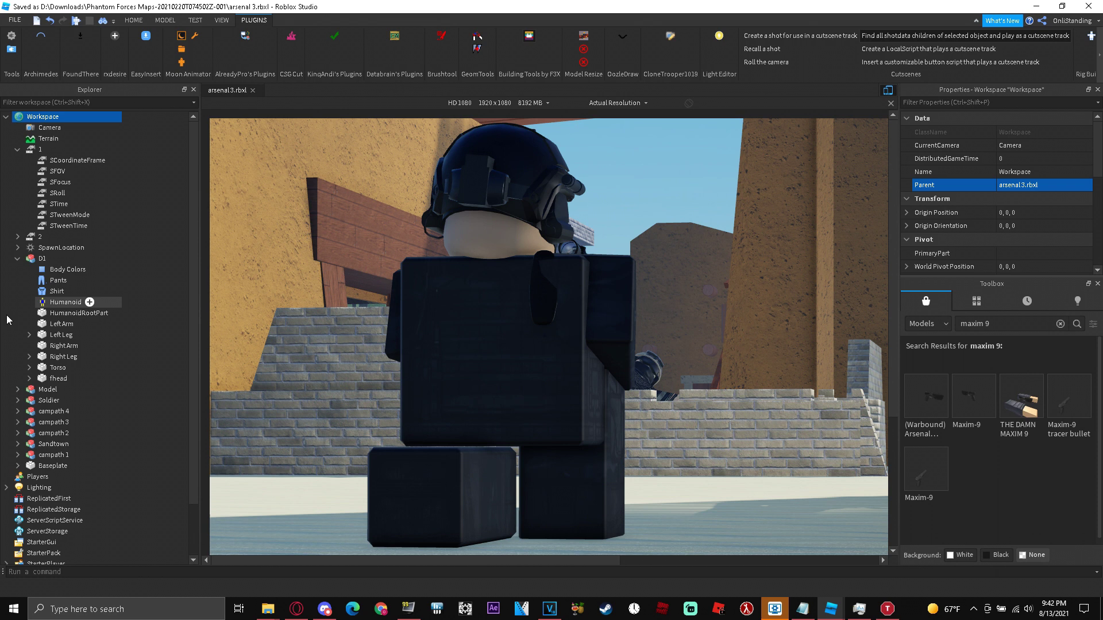
mouse_move(267, 614)
click(310, 552)
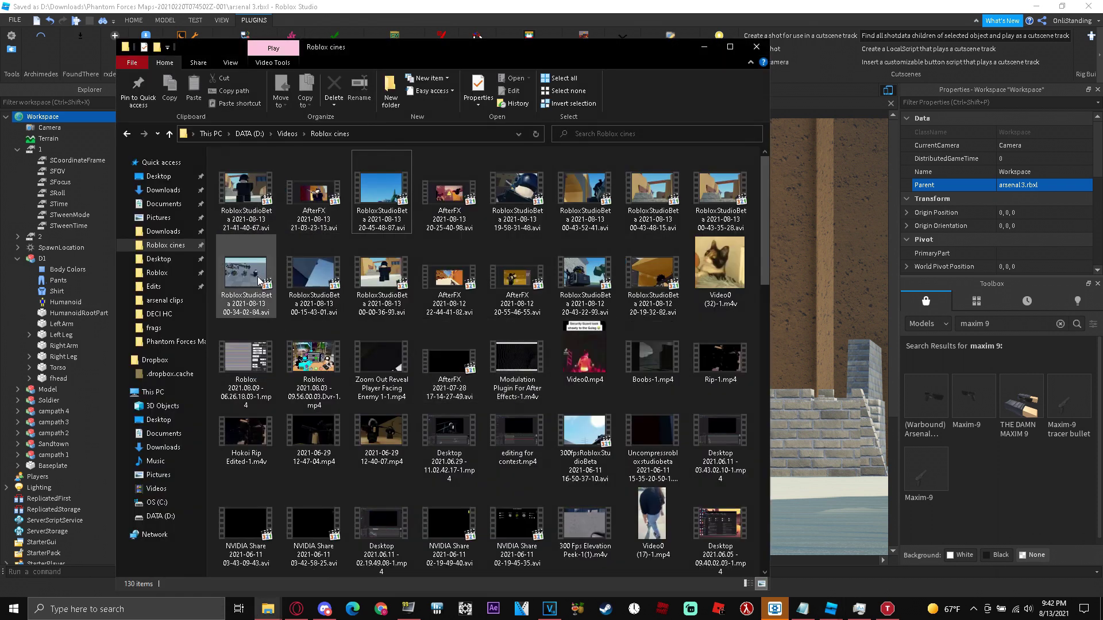
click(251, 211)
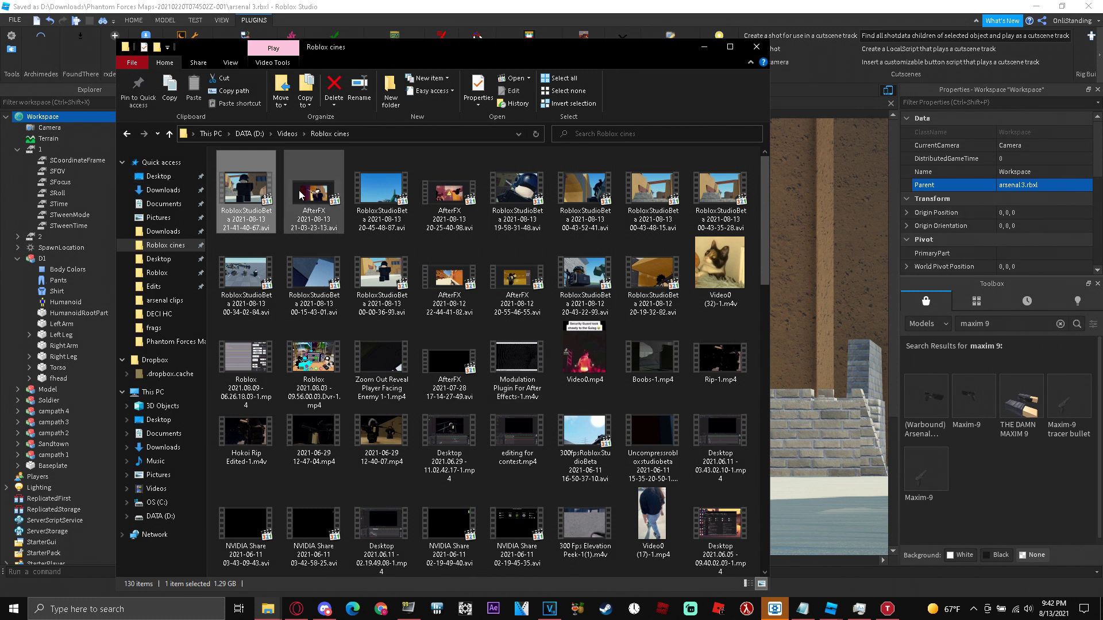
click(1000, 505)
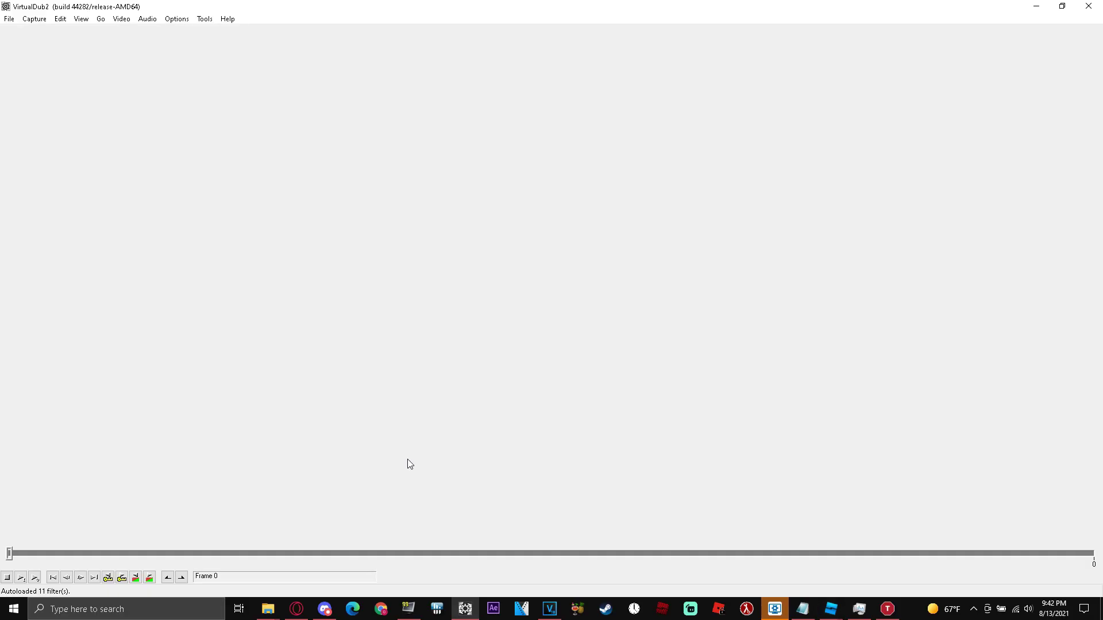
Drag the new soldier recording from the Roblox cines folder into VirtualDub2
mouse_move(268, 609)
click(288, 528)
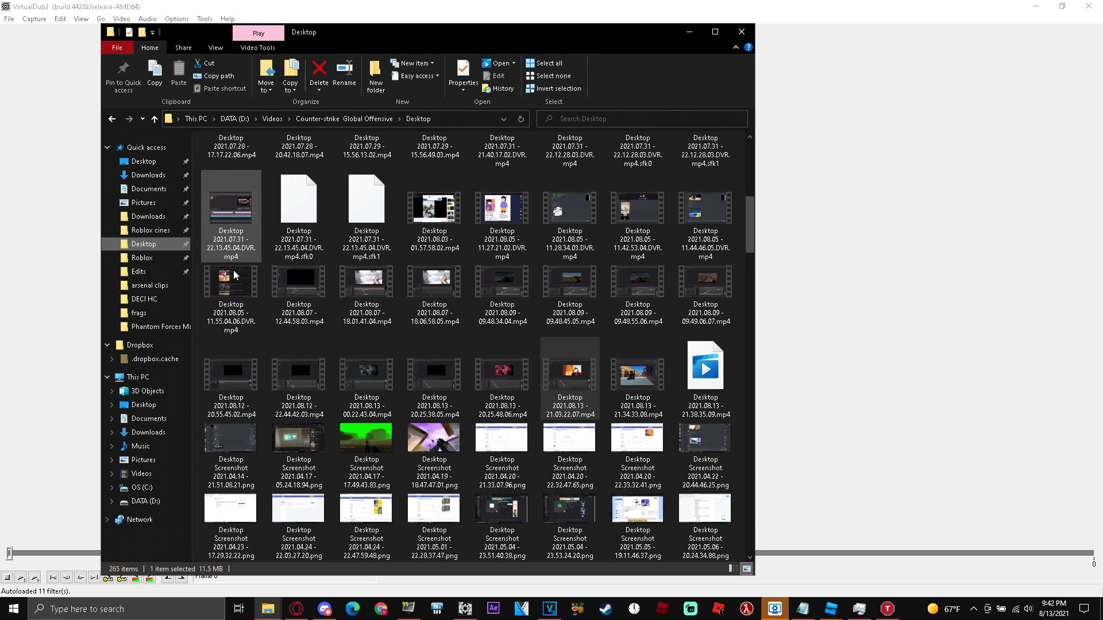
click(308, 545)
drag(217, 224, 891, 299)
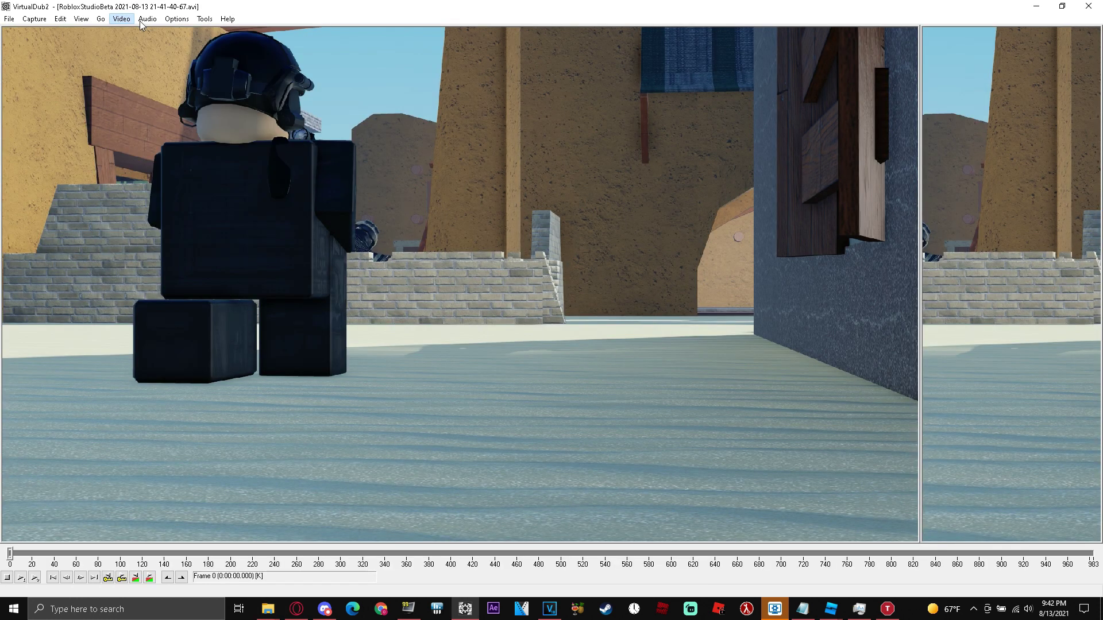
Change the video frame rate to 600 fps
click(147, 19)
mouse_move(121, 19)
click(150, 43)
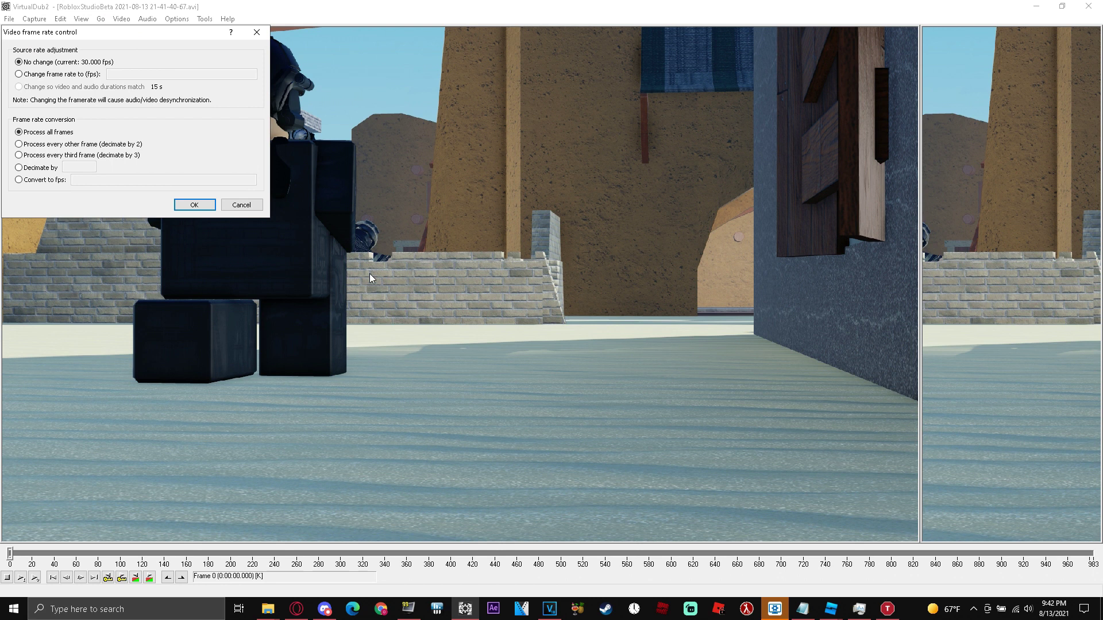
click(35, 74)
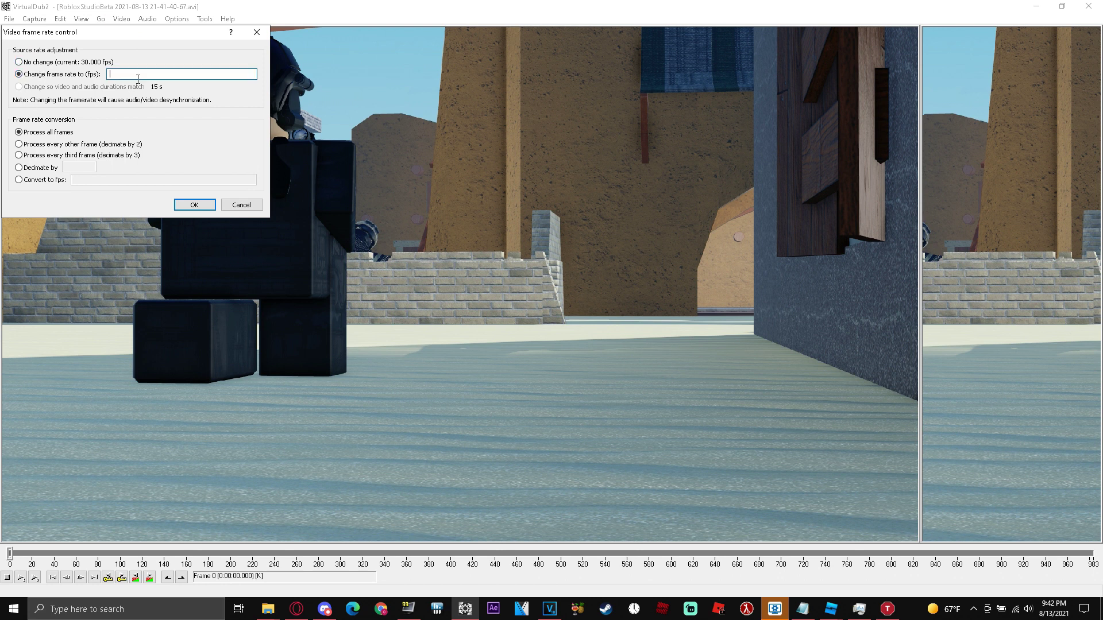
click(195, 205)
Set video compression to the Lagarith Lossless Codec
click(122, 19)
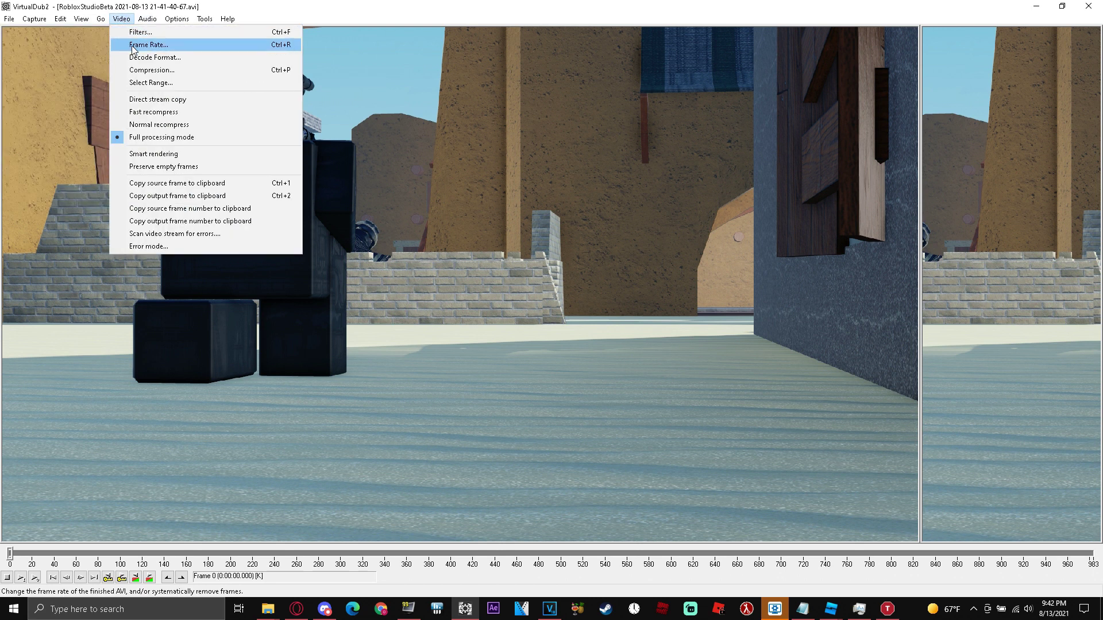
click(152, 70)
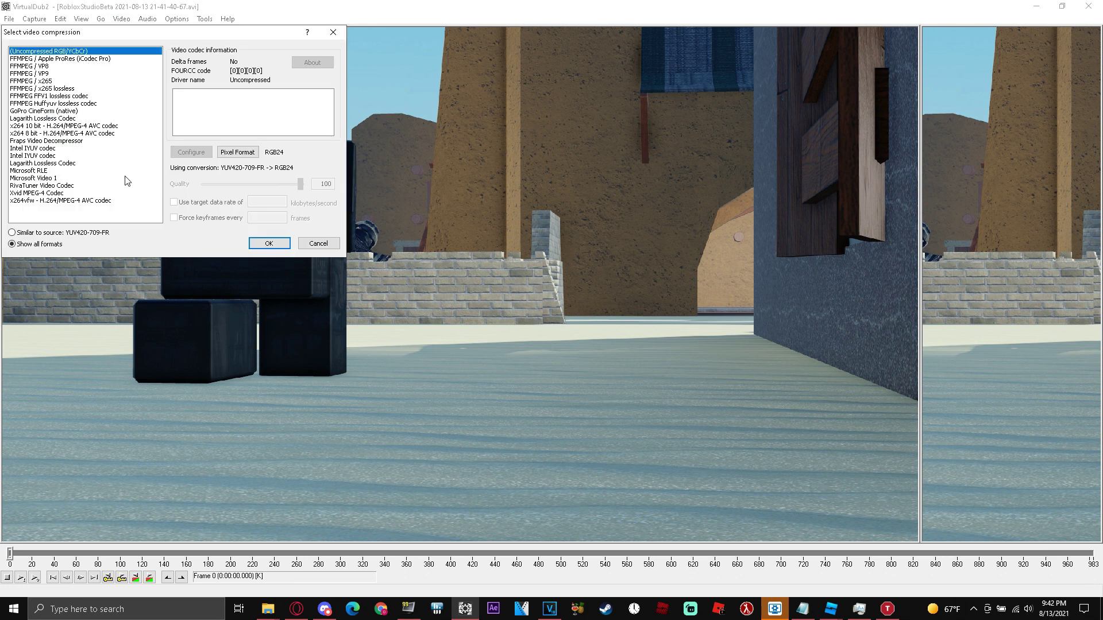
click(48, 164)
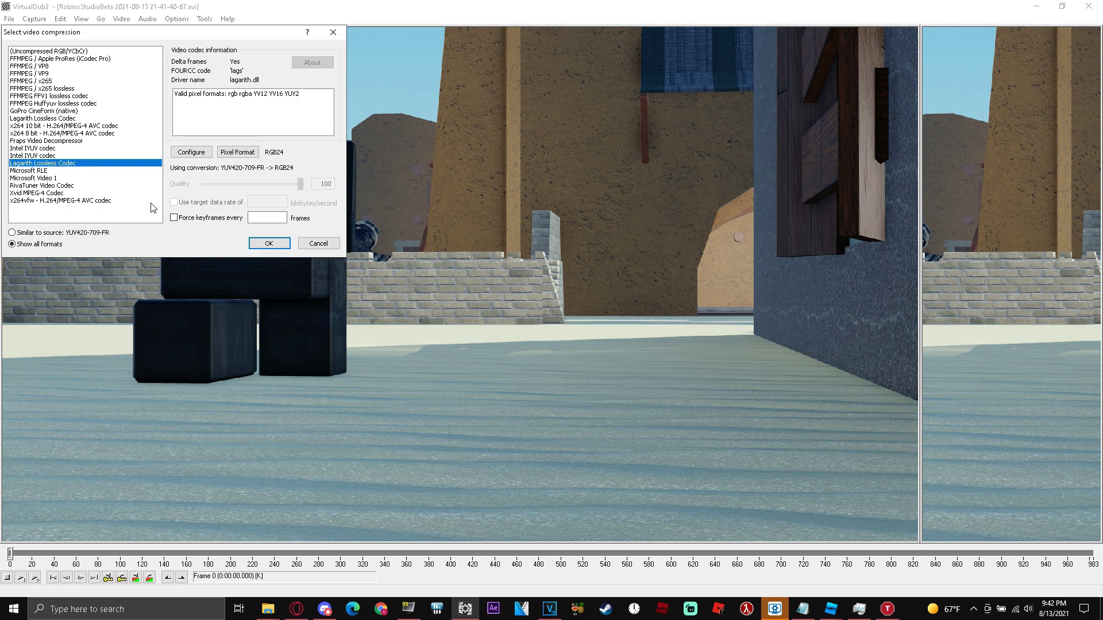
click(268, 244)
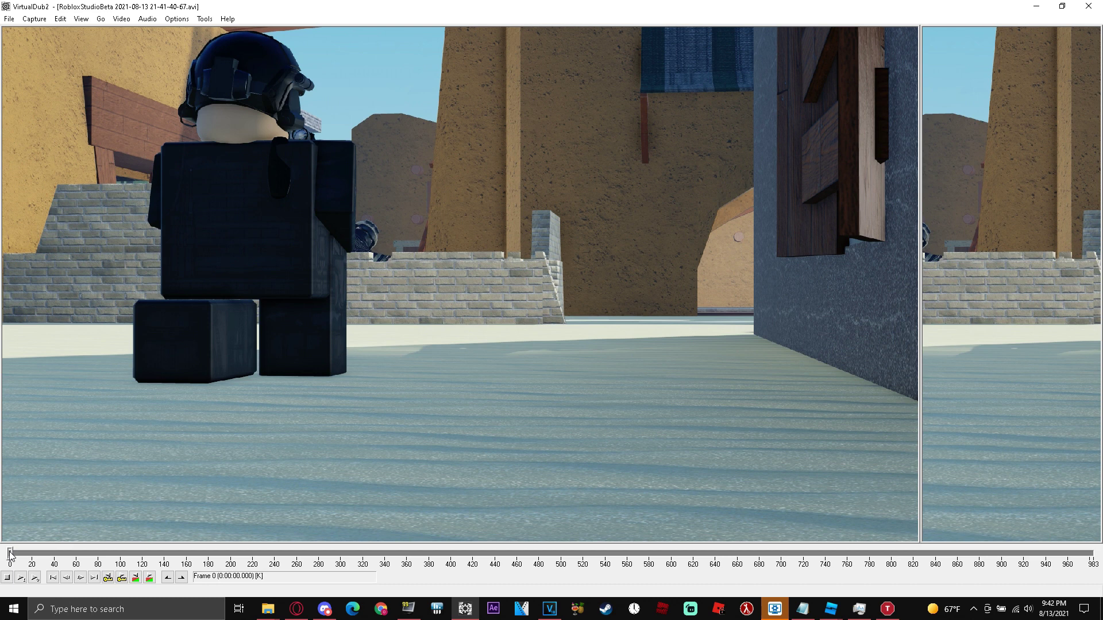
Mark frames 11 to 970 as the selection, a 959-frame range
drag(9, 554, 22, 554)
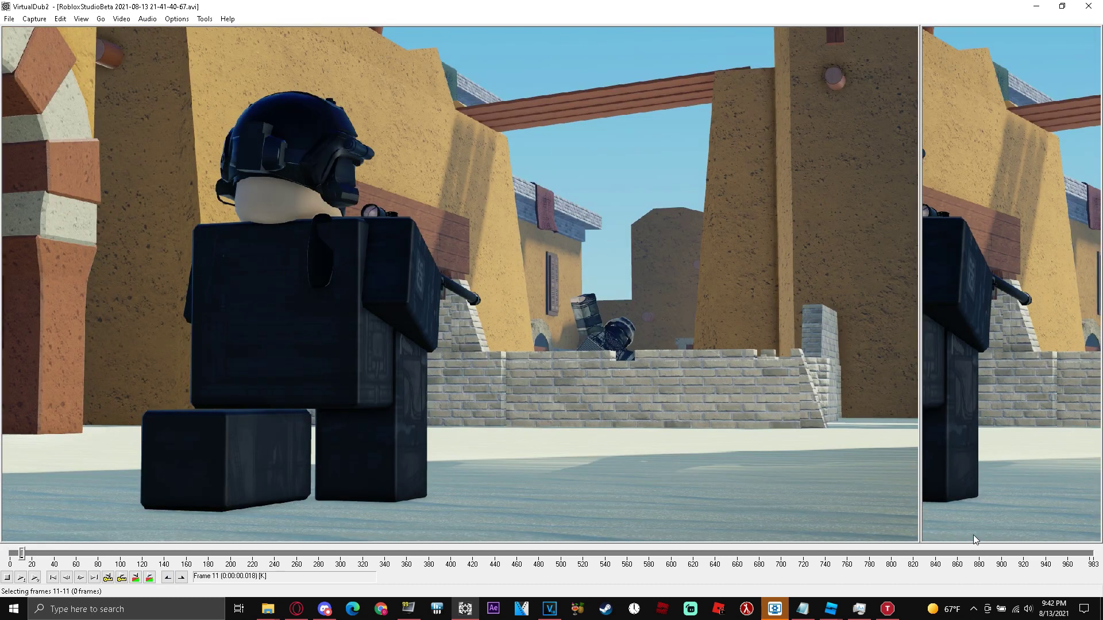
click(986, 554)
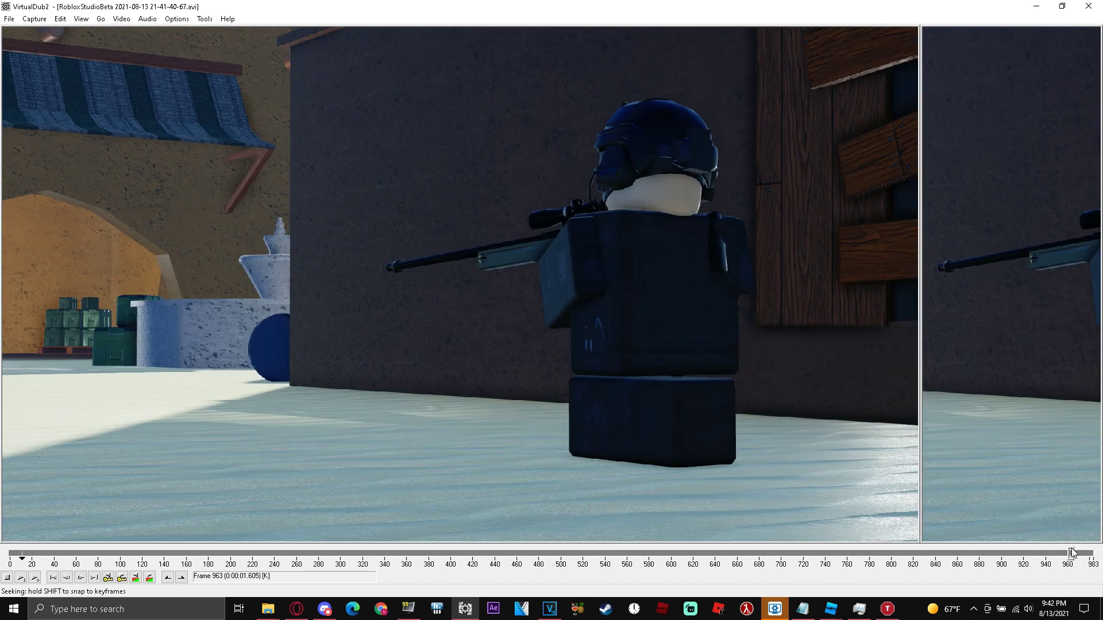
drag(1071, 553, 182, 577)
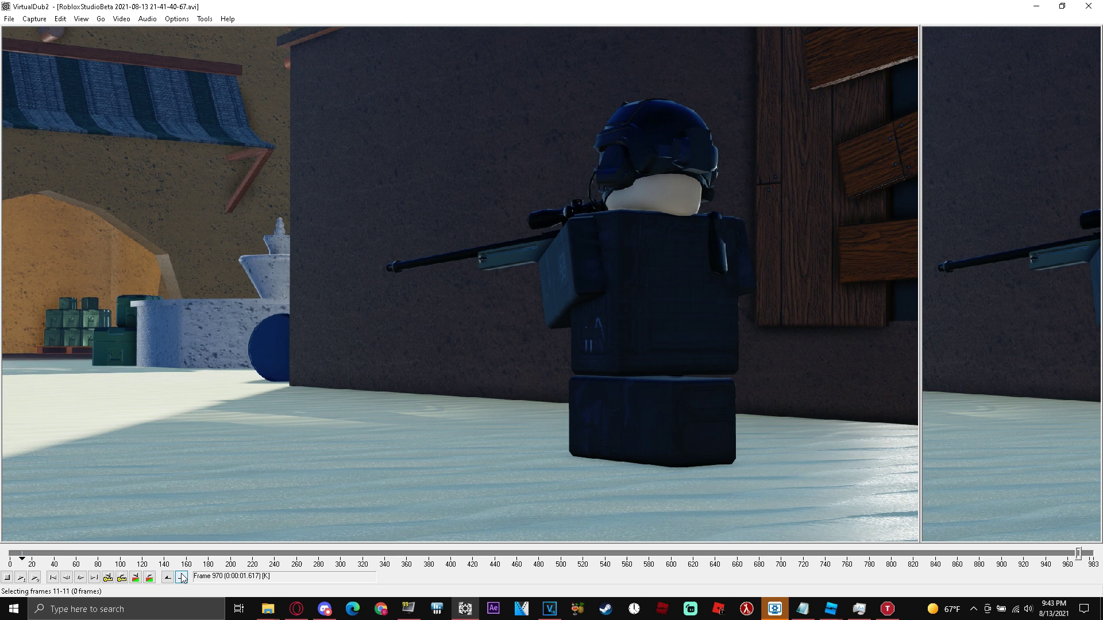
click(181, 577)
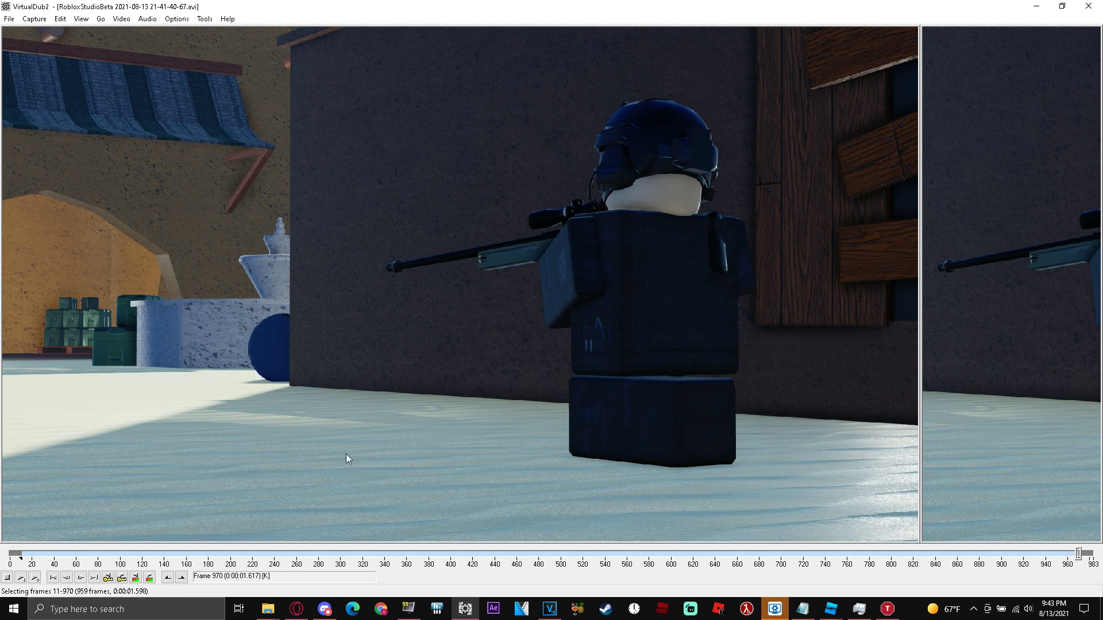
key(F7)
drag(1076, 554, 429, 562)
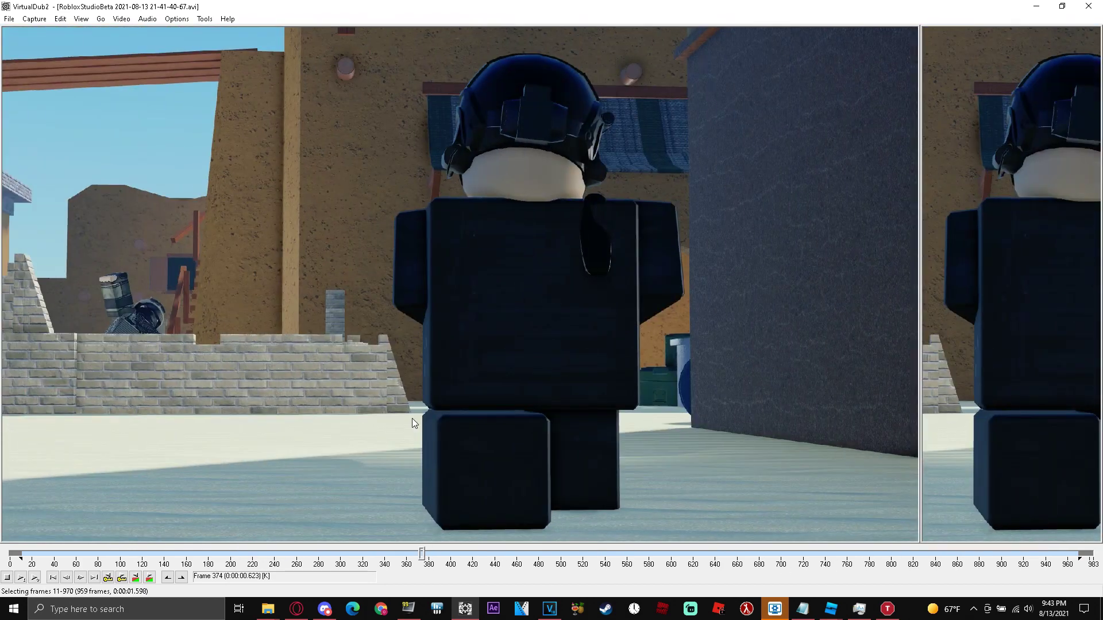